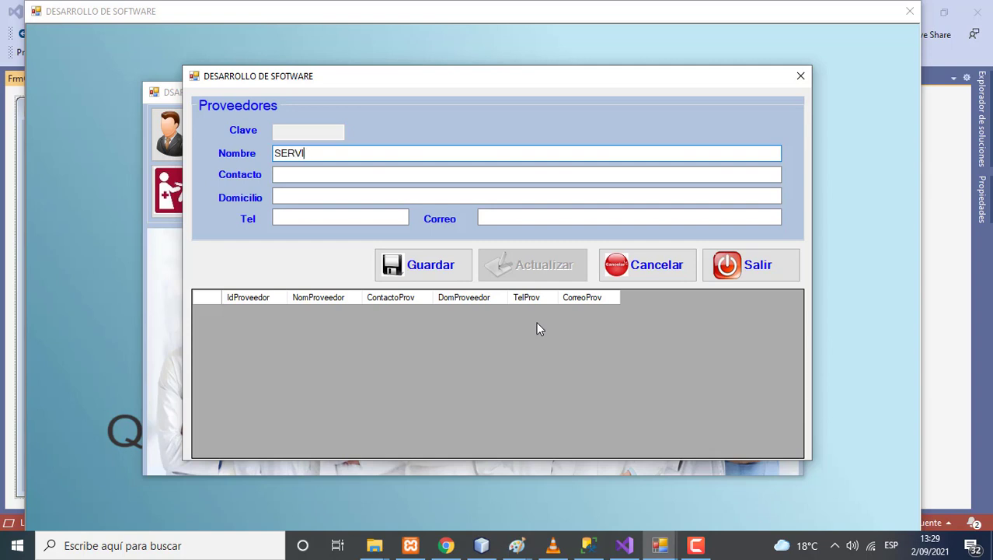
Save a new supplier with the name SERVICIOS GENERALES SAC and confirm the addition
text(CIOS GENERALES SAC)
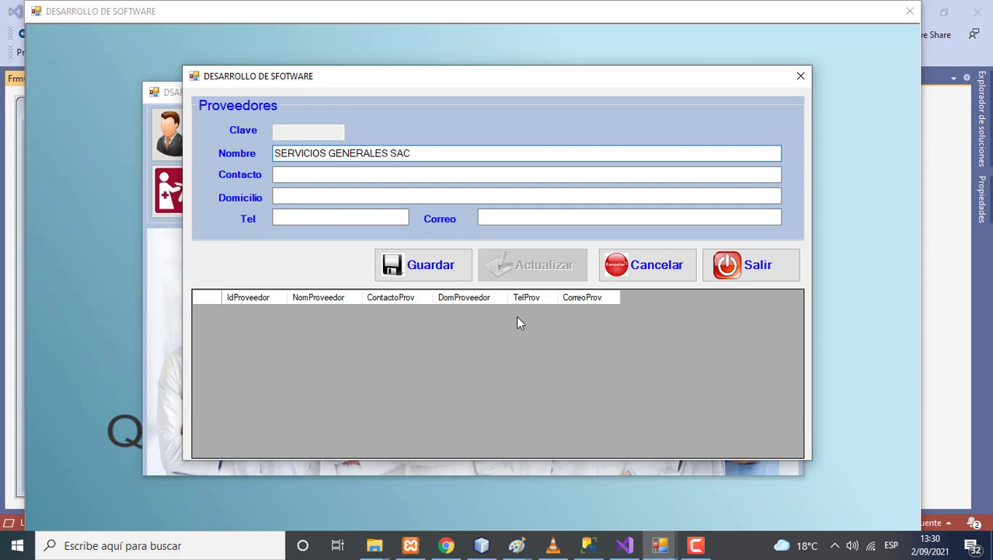
click(441, 276)
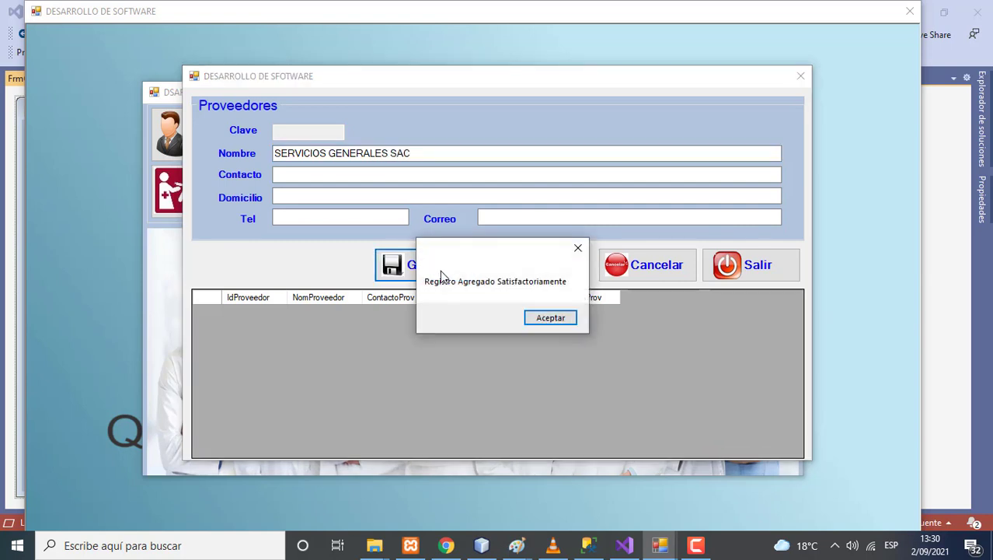
click(532, 322)
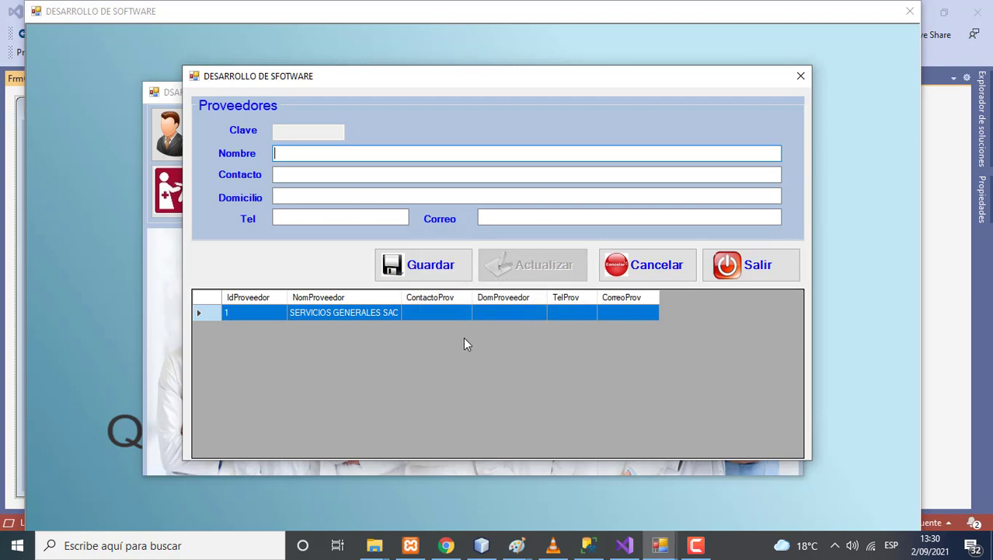
Add a contact person to supplier 1, SERVICIOS GENERALES SAC, and save the update
click(337, 312)
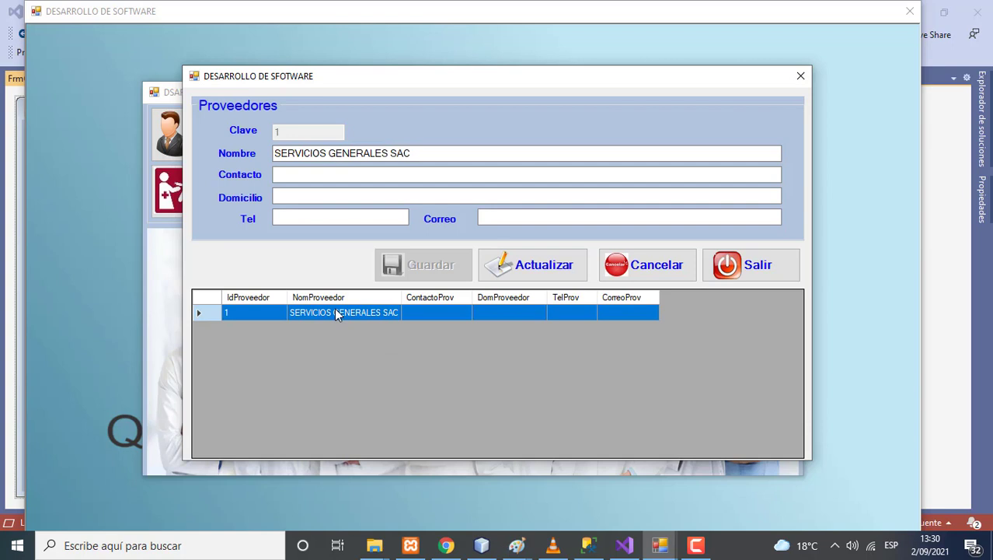
click(307, 176)
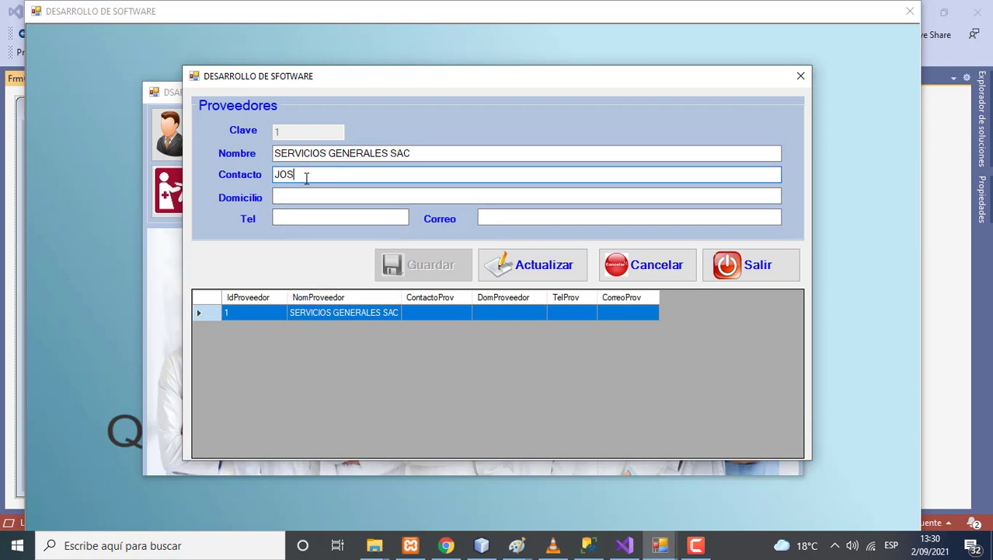
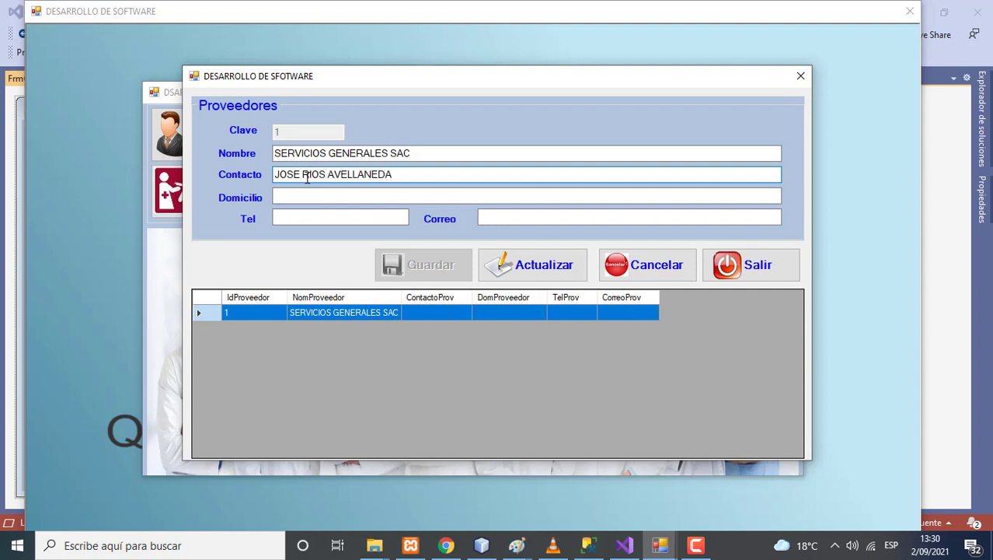
click(522, 268)
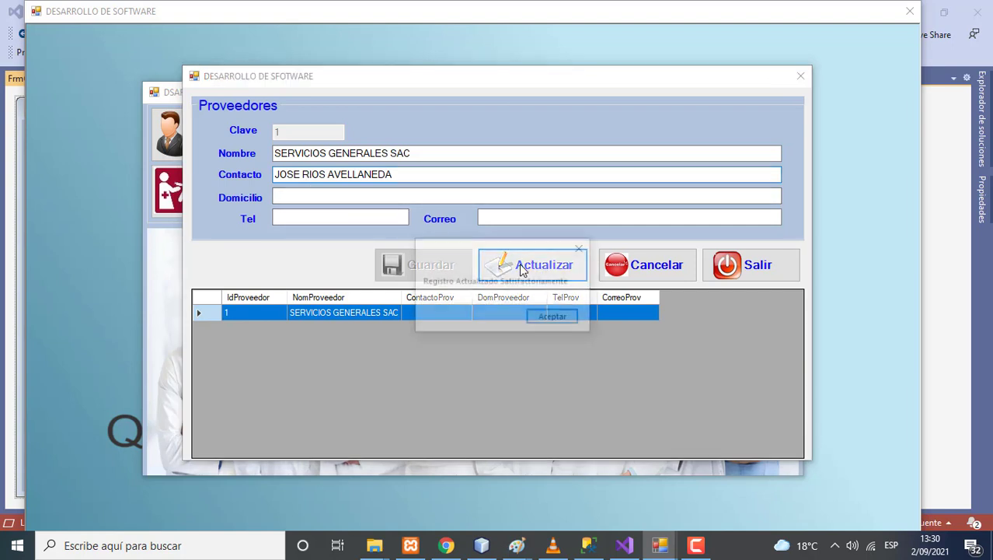
click(544, 316)
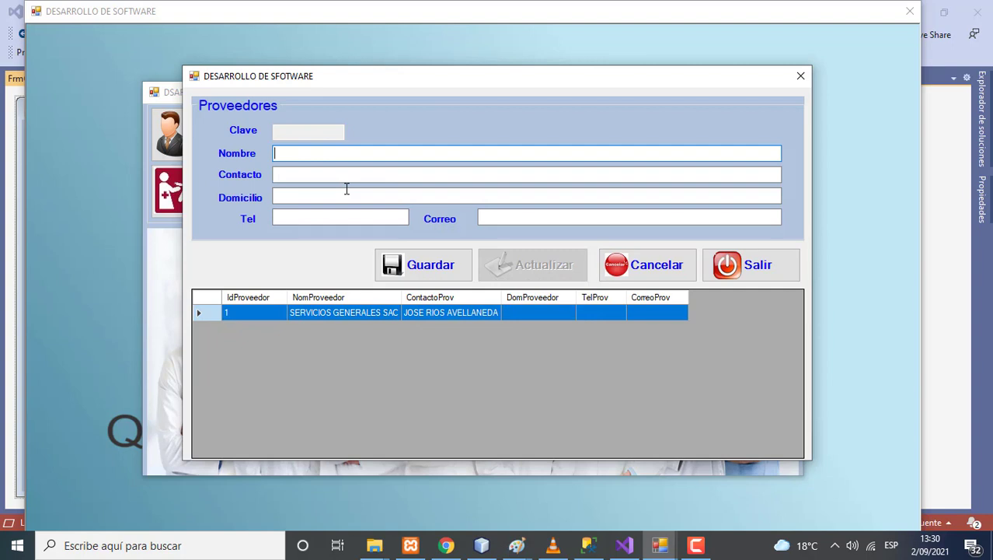
Save SOLUCIONES SAC as a new supplier, including its contact person's name and street address
text(SOLUCIONES SAC)
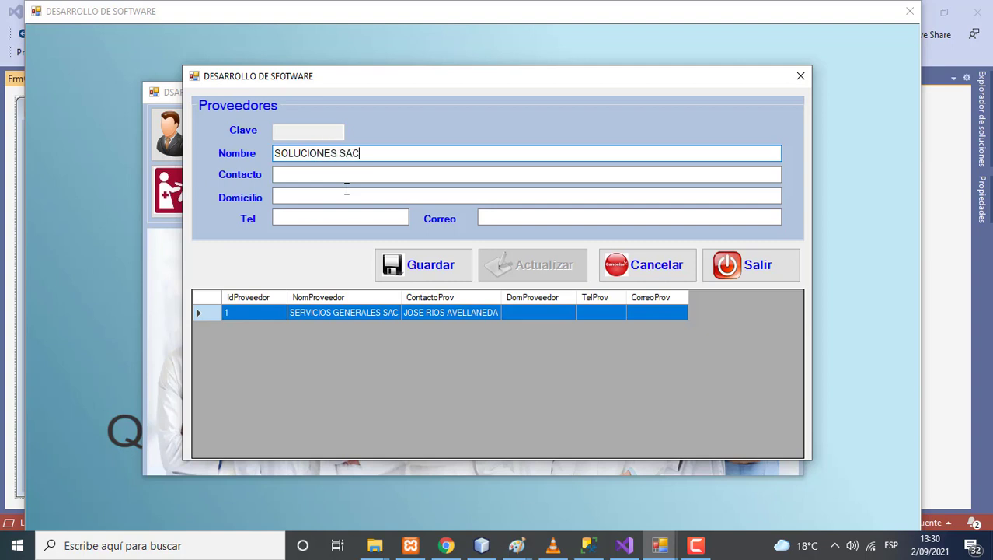
click(337, 174)
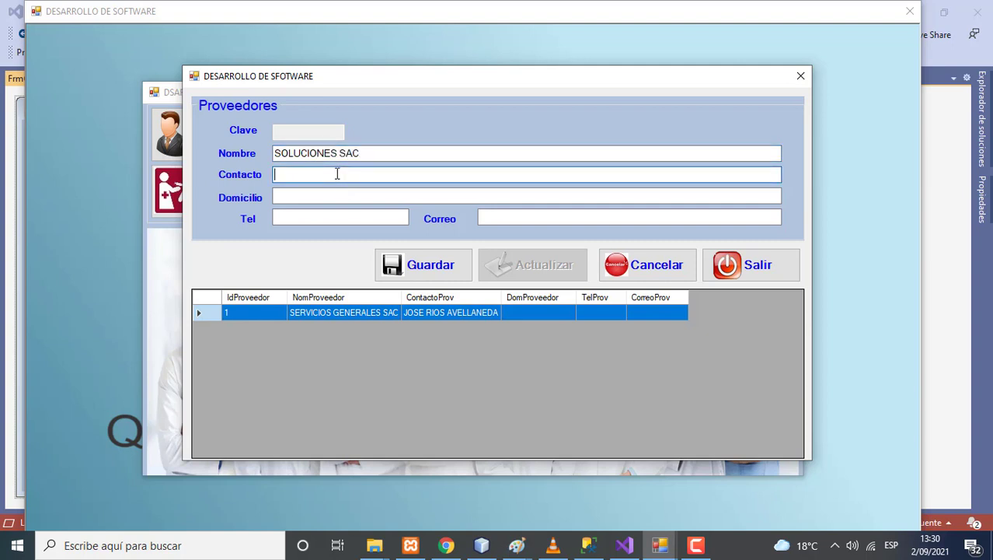
click(340, 195)
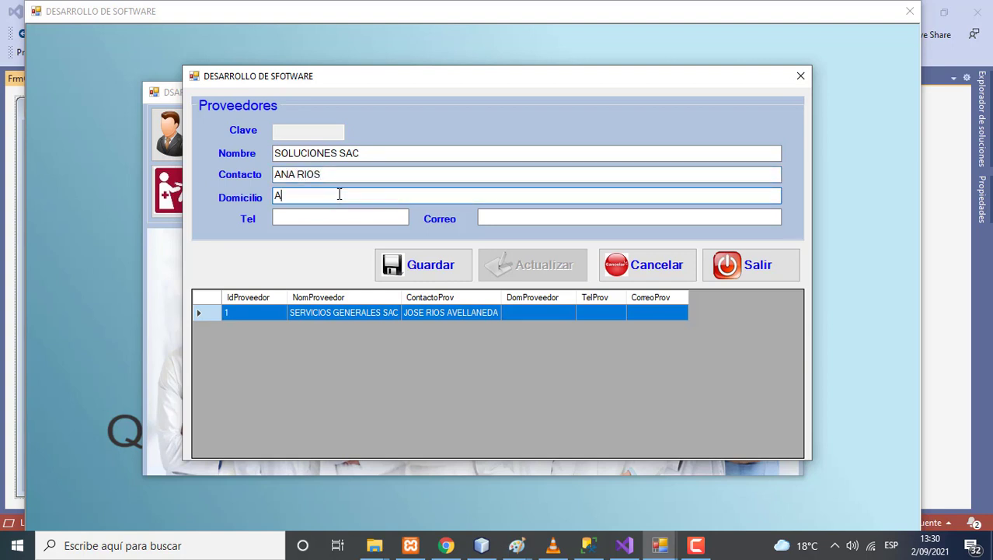
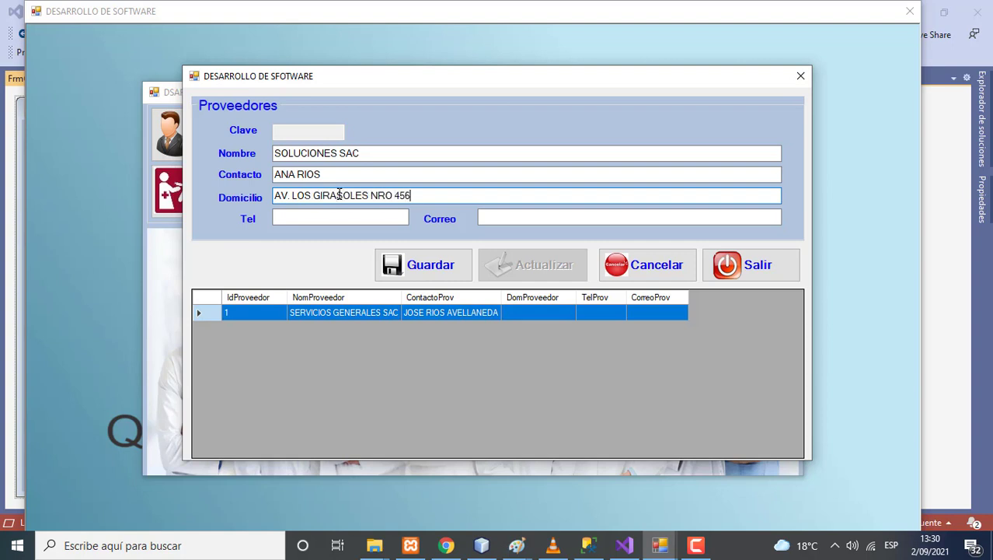
click(411, 263)
click(529, 321)
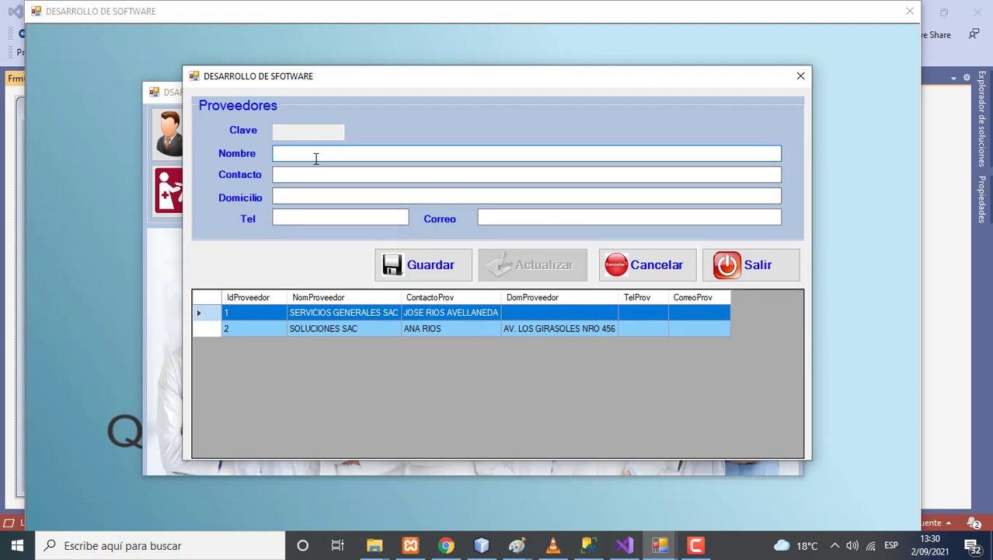
Save a third supplier record with its name, contact person, address, phone number and e-mail
click(302, 177)
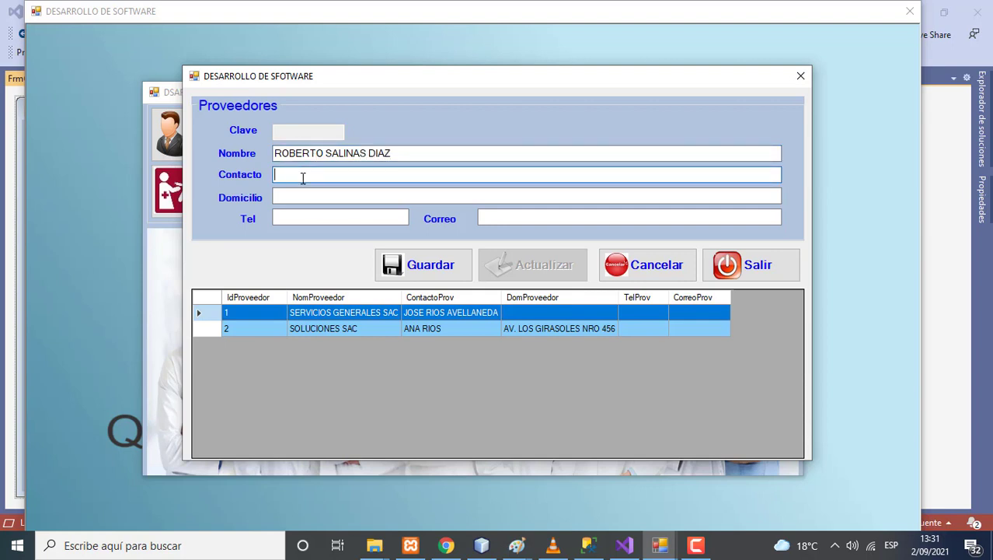
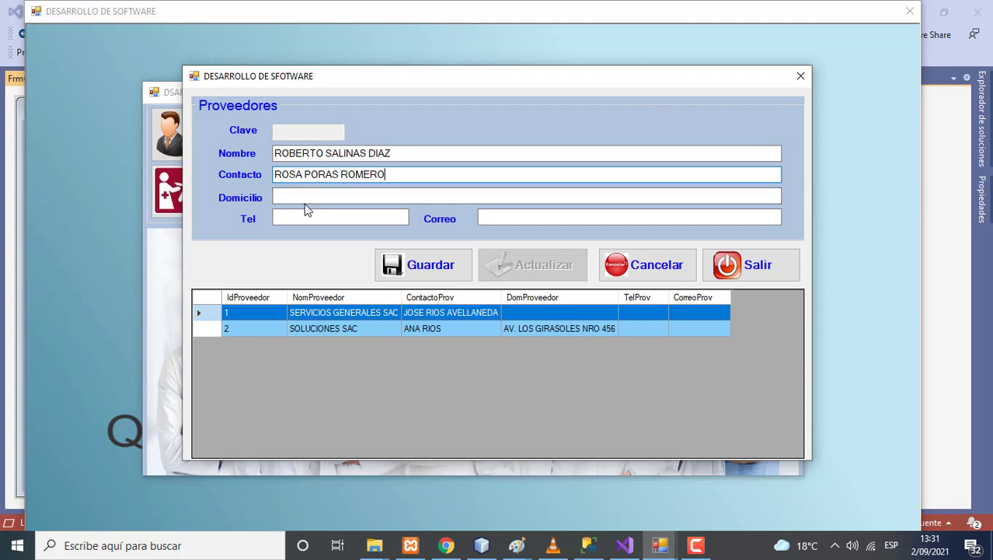
click(311, 196)
text(LIMA)
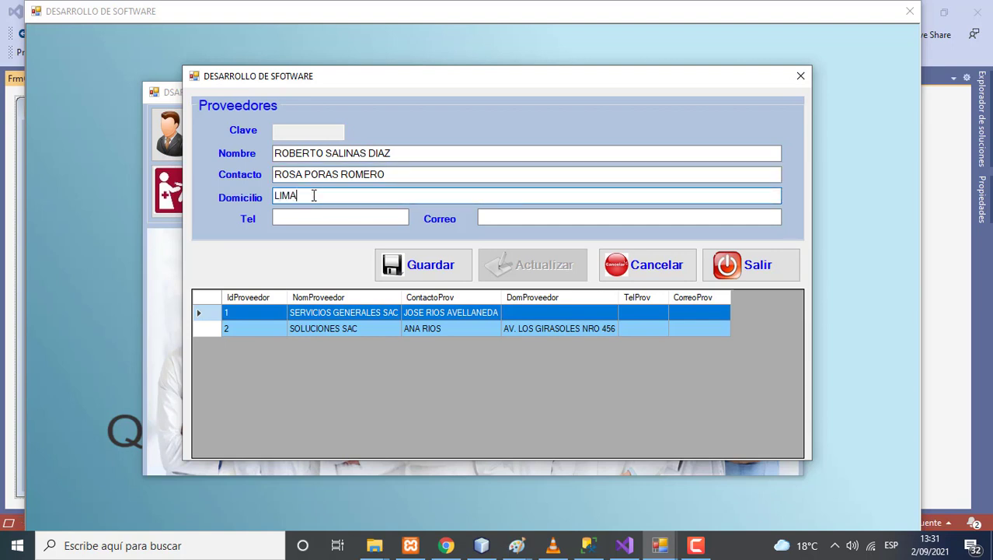
text( 400)
click(315, 214)
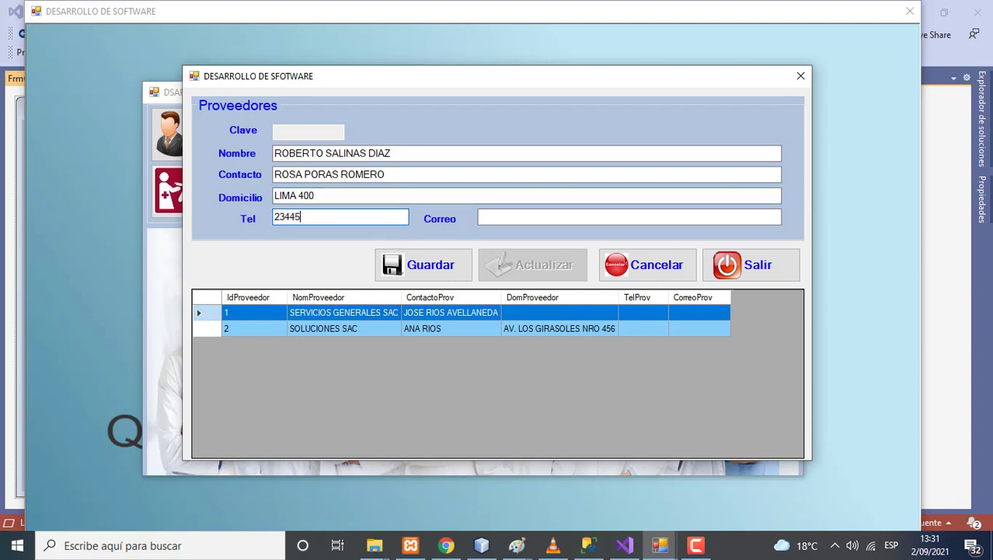
click(482, 219)
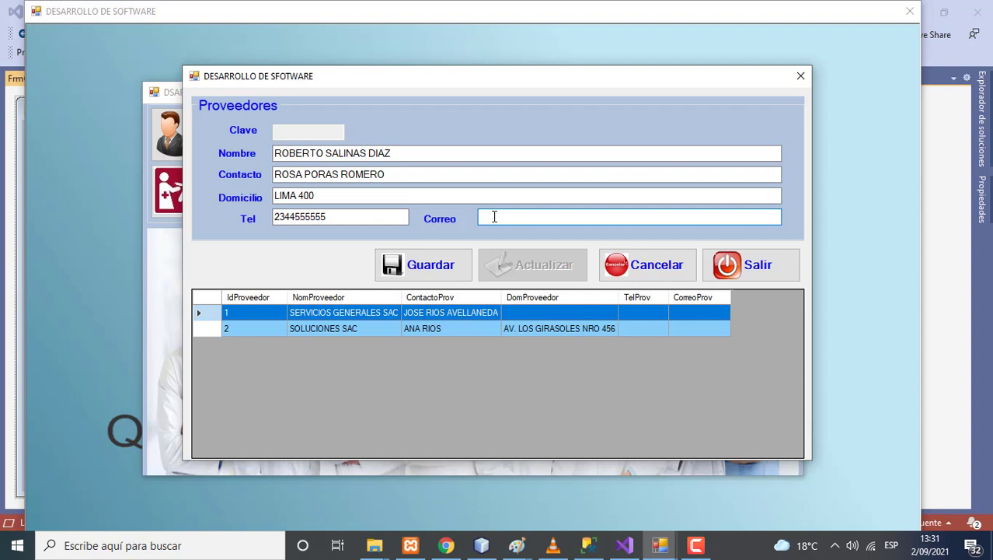
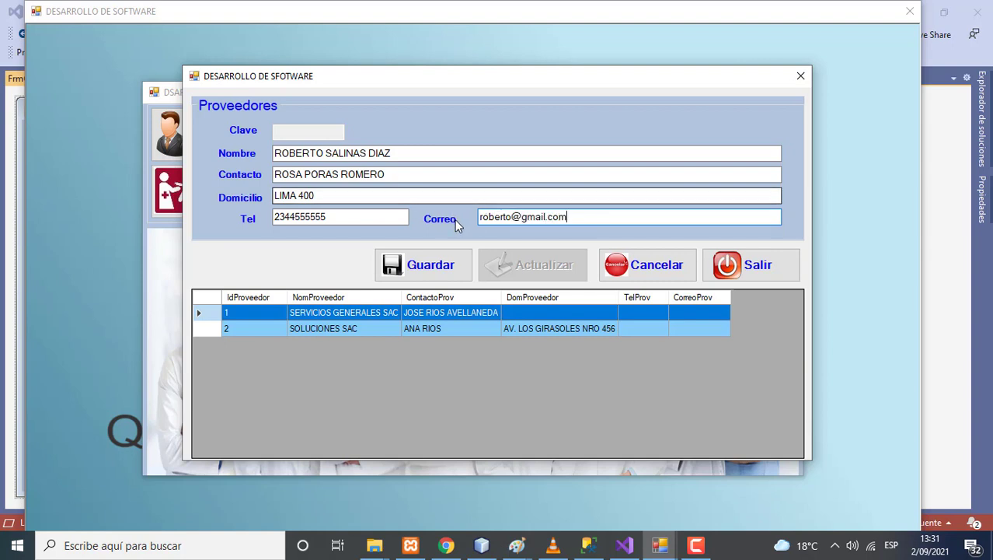
click(450, 264)
click(543, 318)
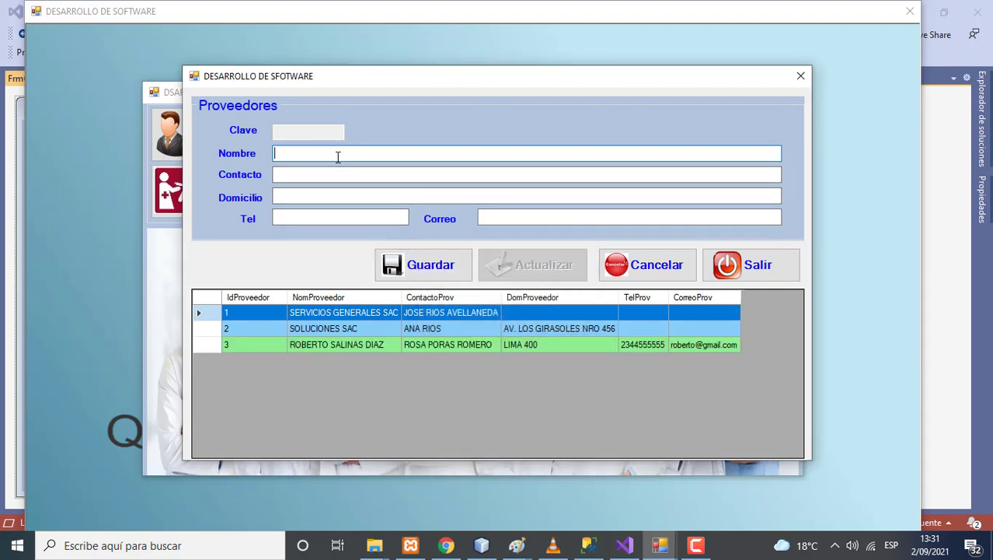
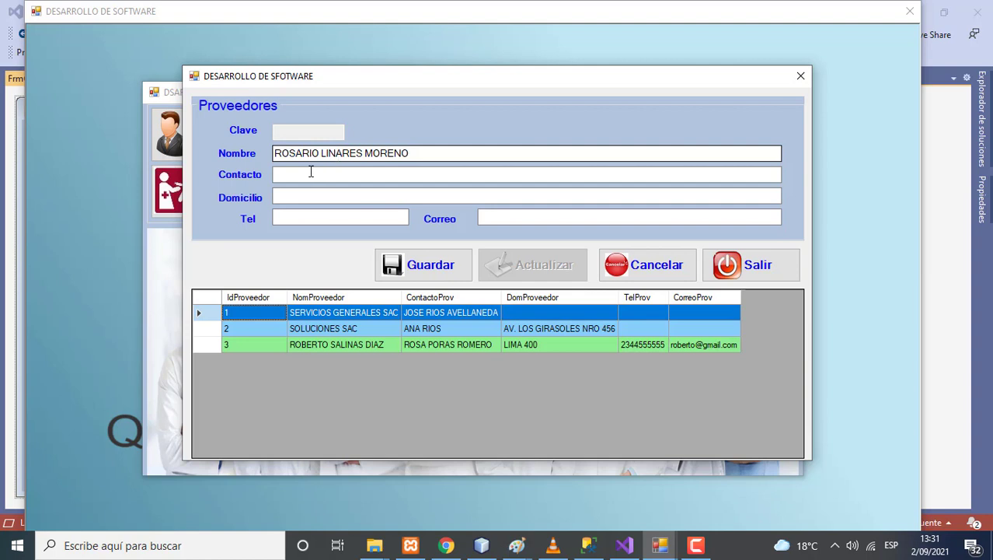
Enter the fourth supplier's name, fixing a stray start, and its contact person
click(310, 171)
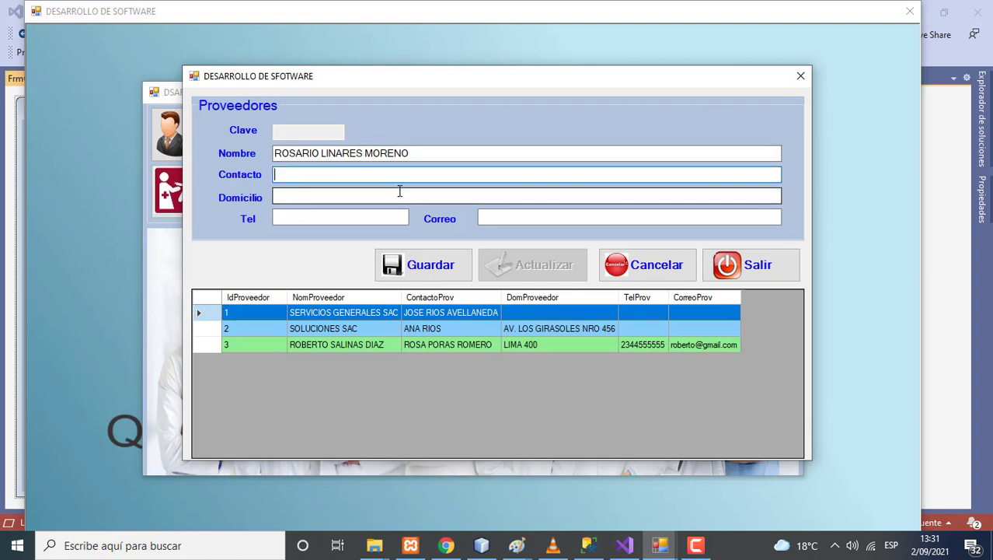
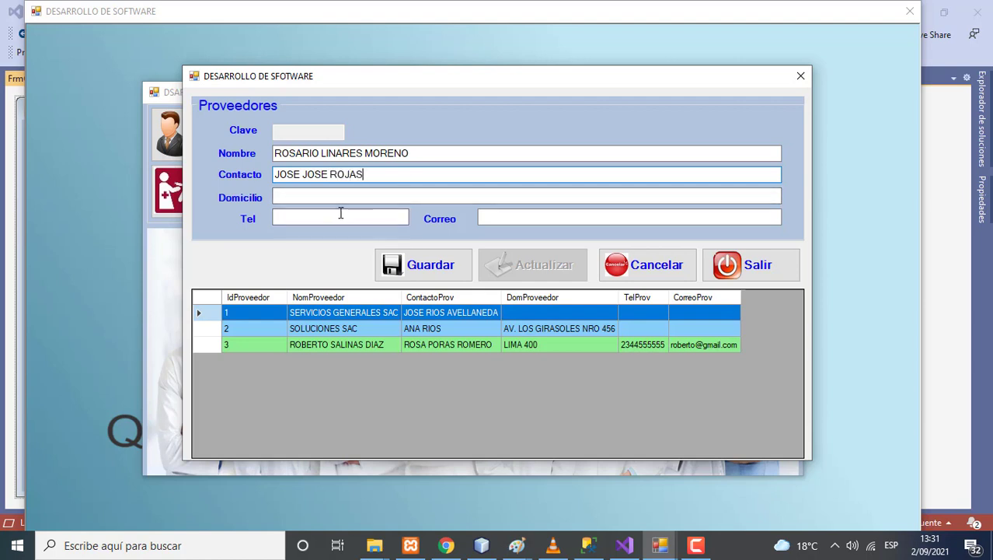
Add its phone and e-mail with no address, save it, and begin the next supplier's name
click(303, 198)
click(304, 216)
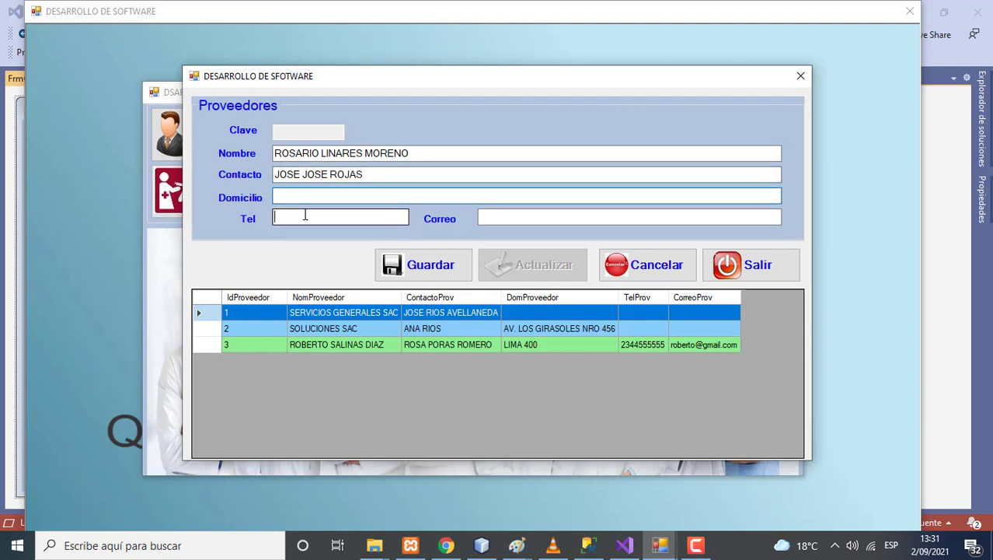
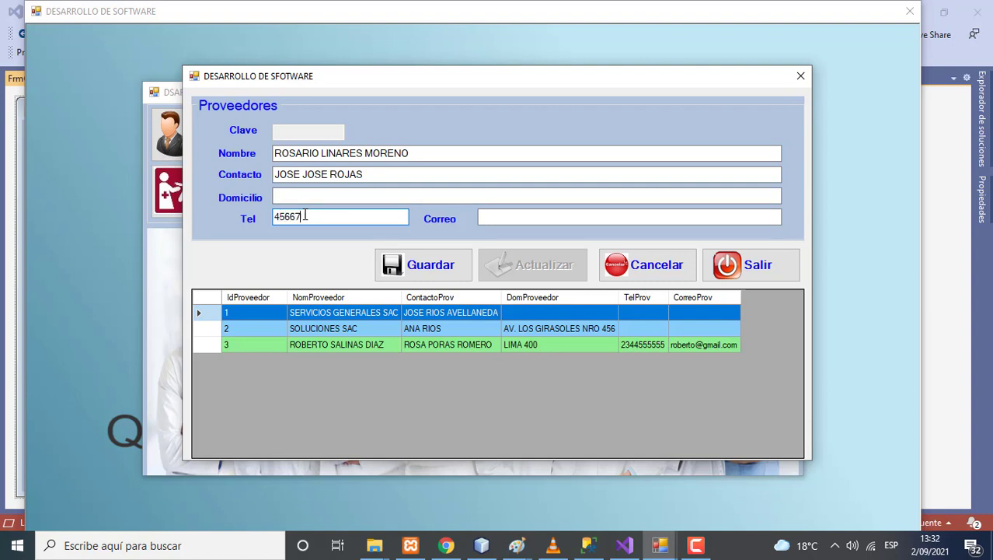
click(479, 218)
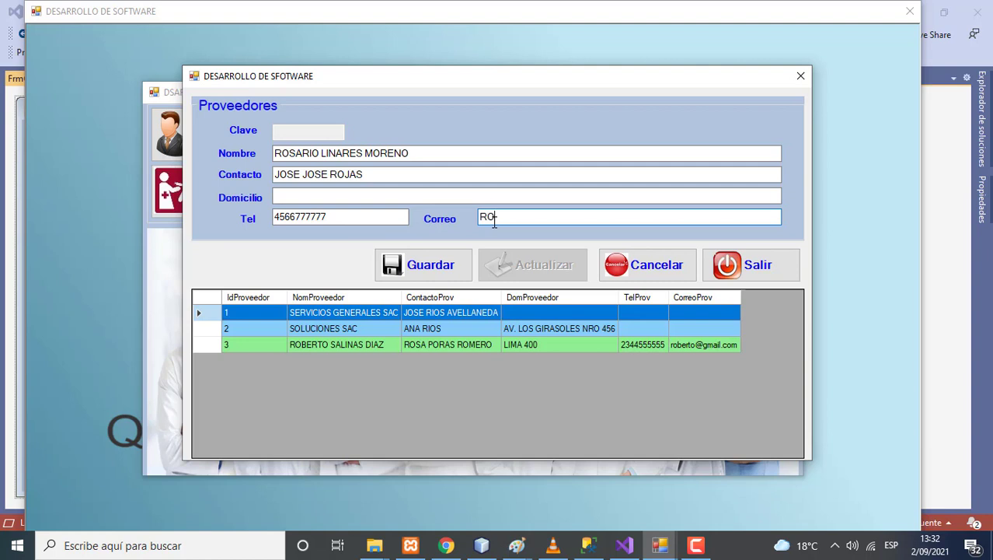
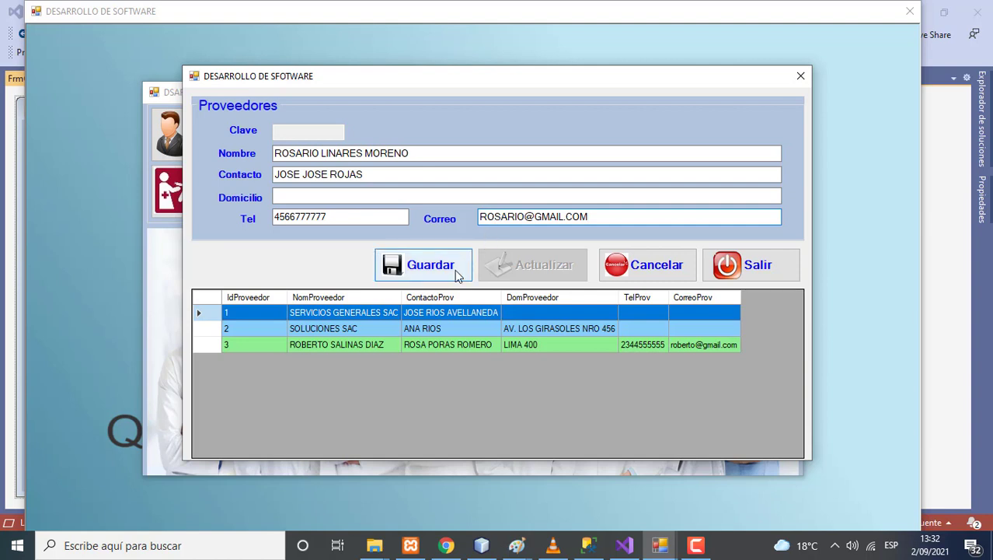
click(458, 266)
click(544, 318)
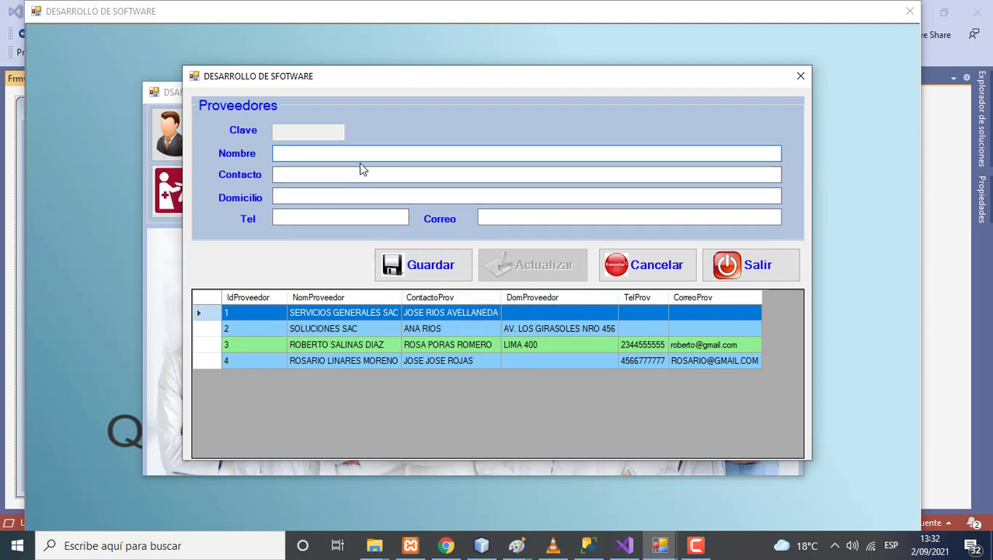
Give the fifth supplier a contact person, a corrected address and an e-mail, then save it
click(355, 174)
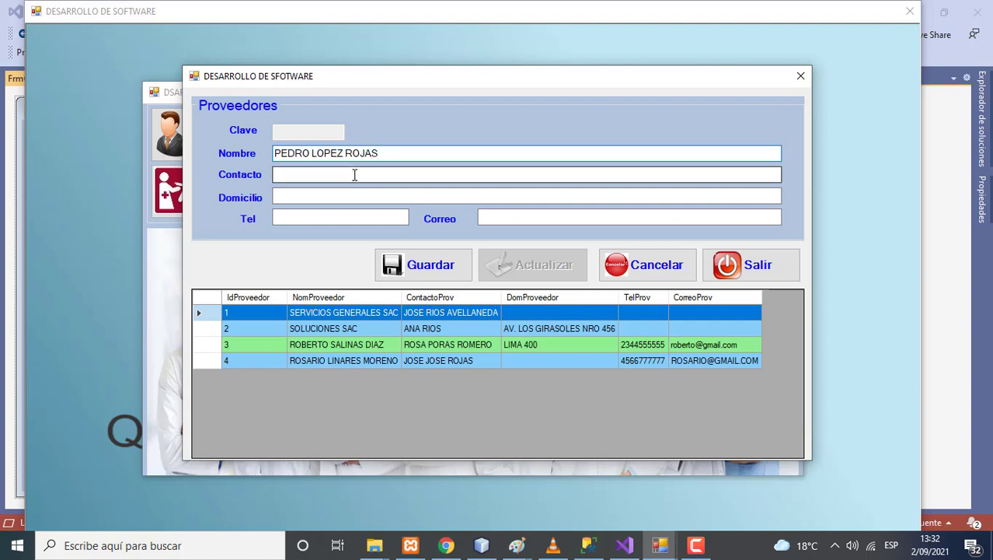
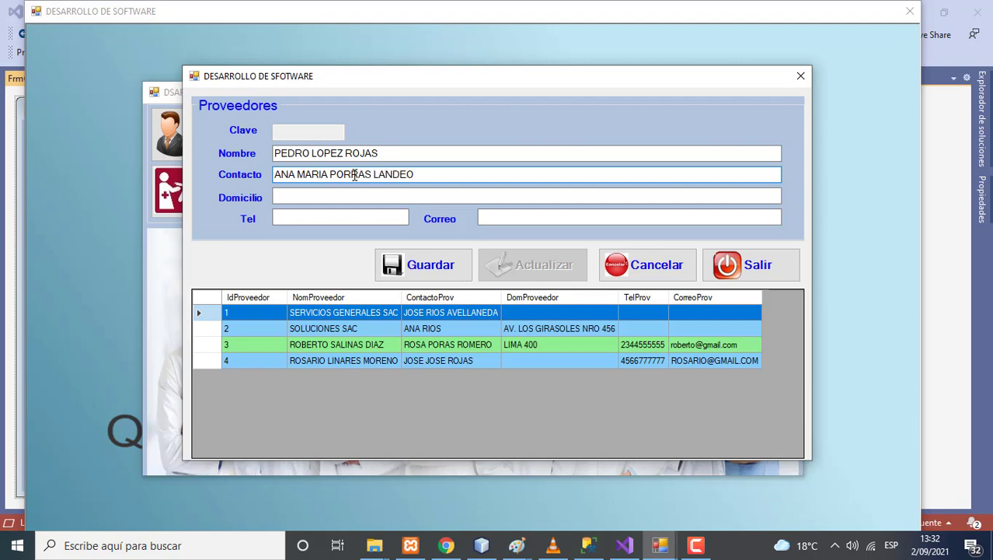
click(324, 195)
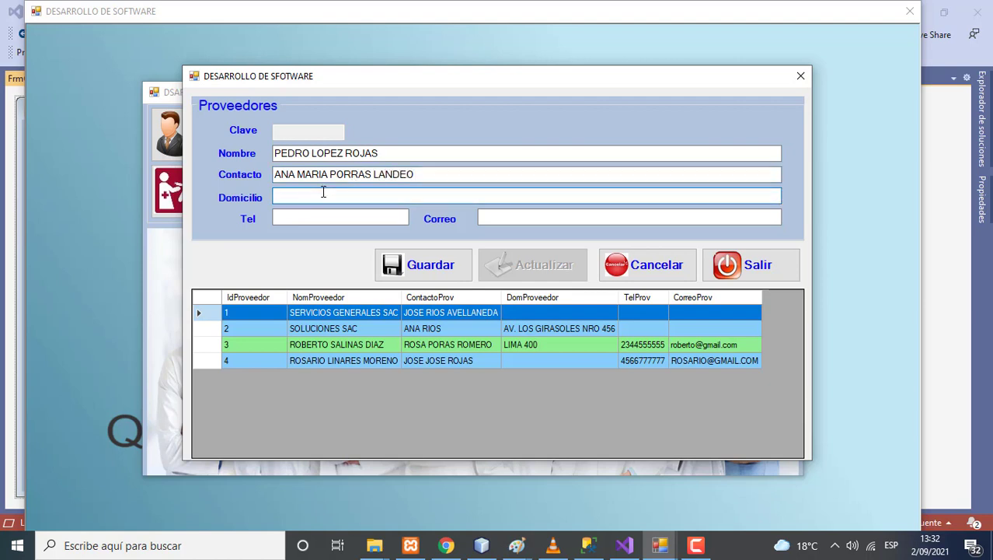
double_click(323, 195)
click(500, 218)
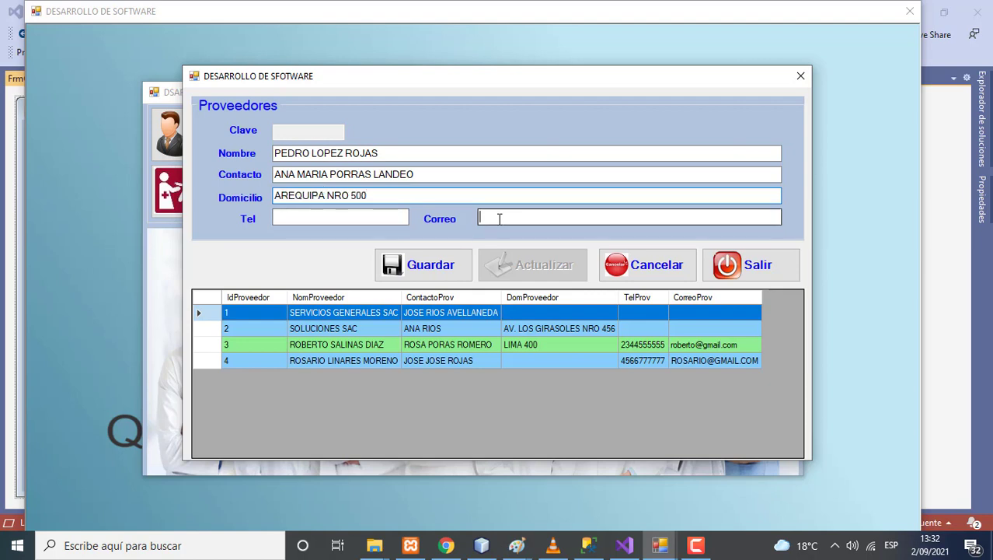
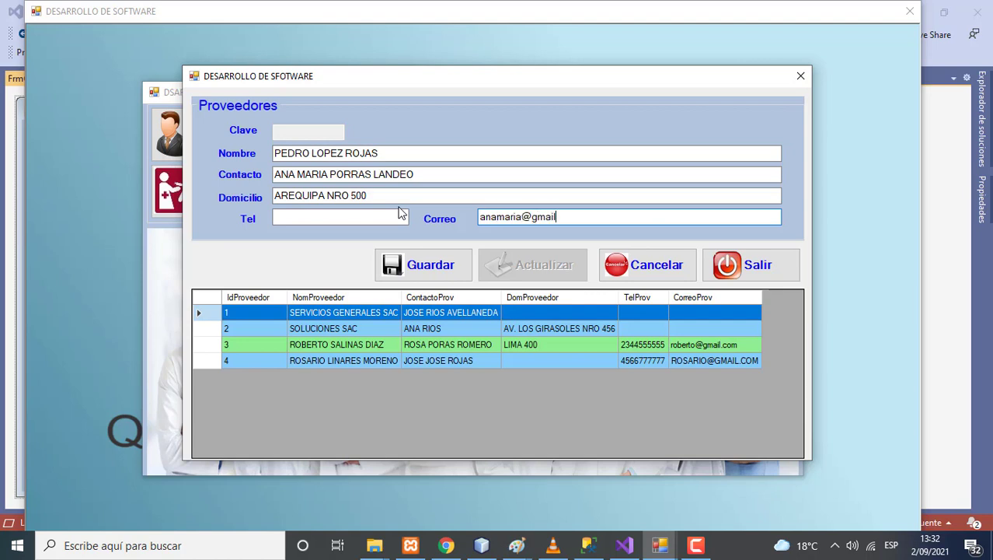
click(402, 264)
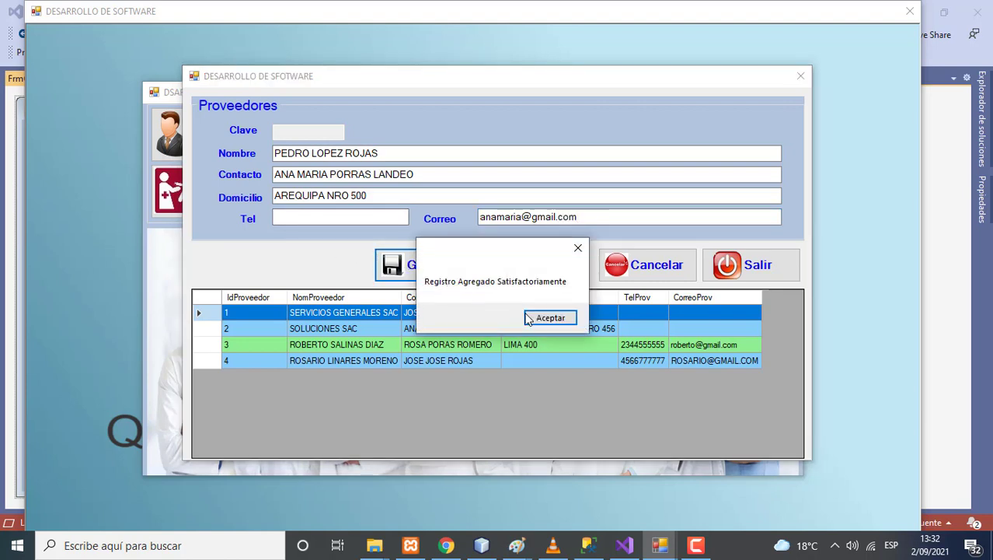
click(544, 319)
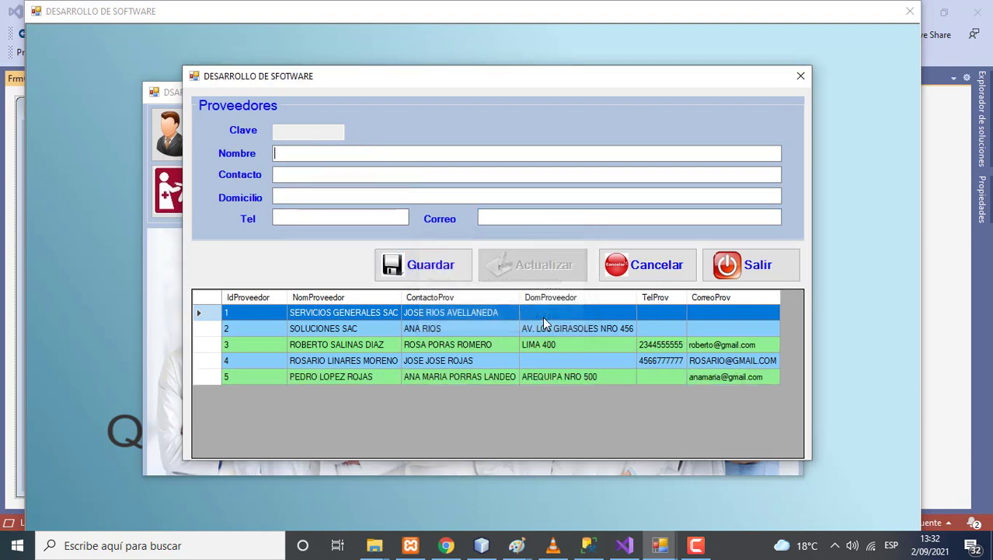
Add the missing street address to supplier 4 and save the update
click(449, 361)
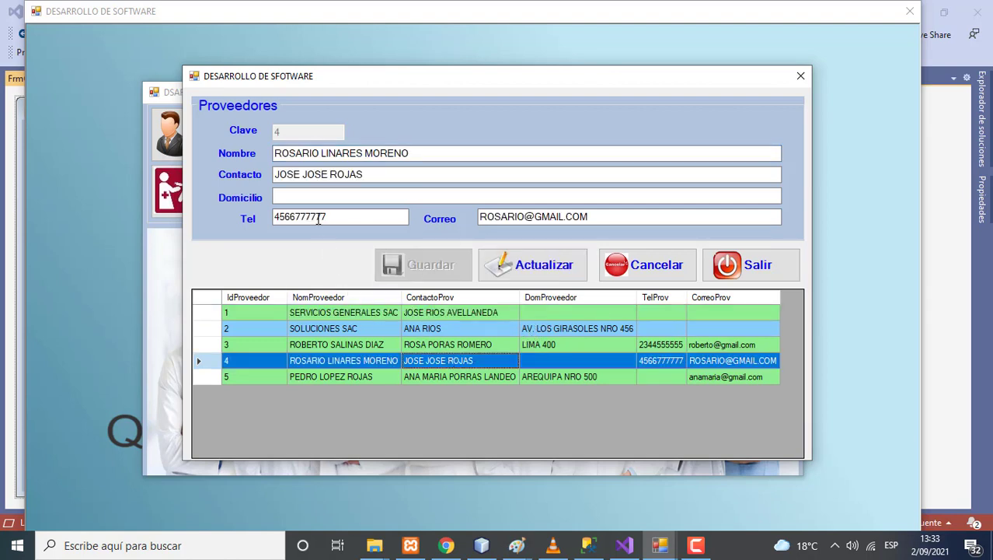
click(311, 195)
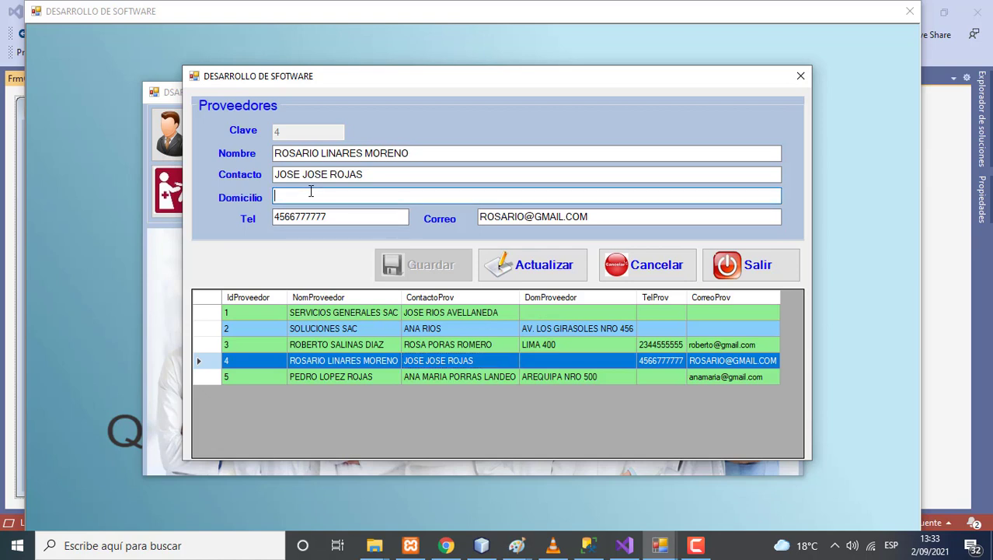
click(537, 266)
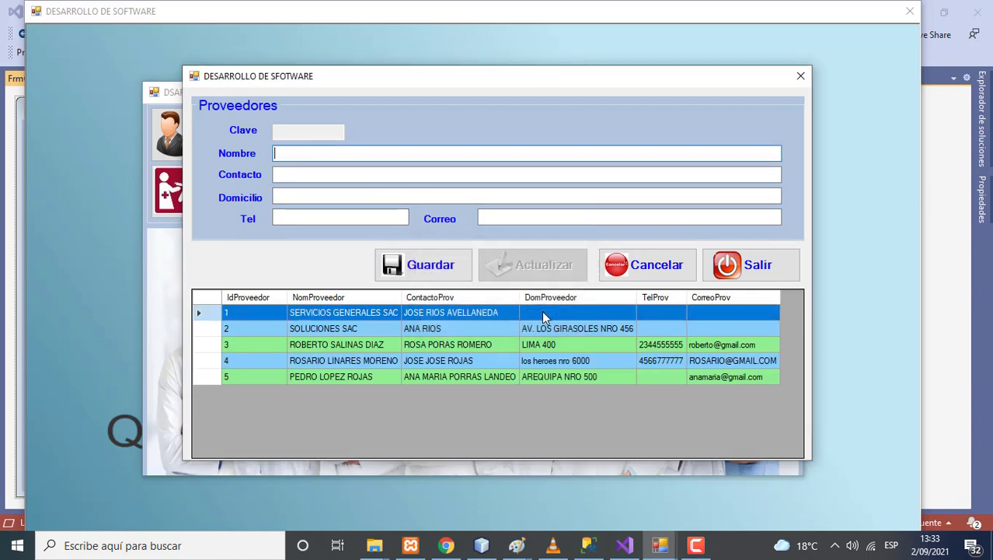
Add a phone number to supplier 5 and save the update
click(547, 376)
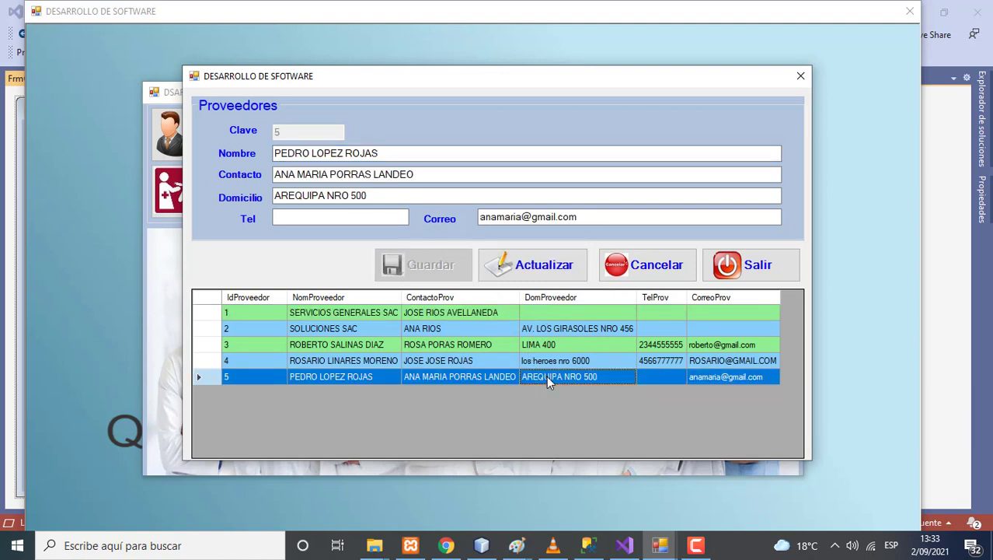
click(312, 222)
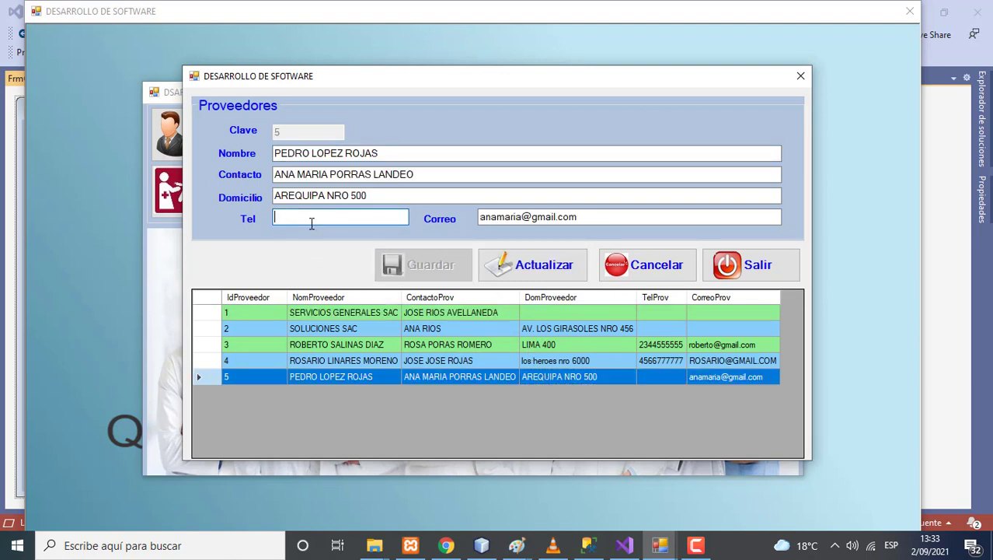
text(999999111)
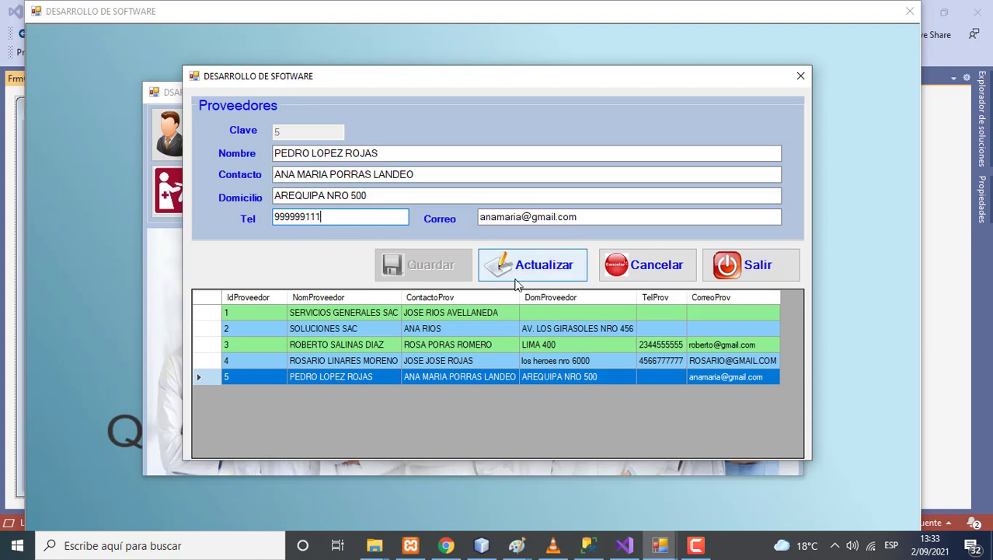
click(542, 268)
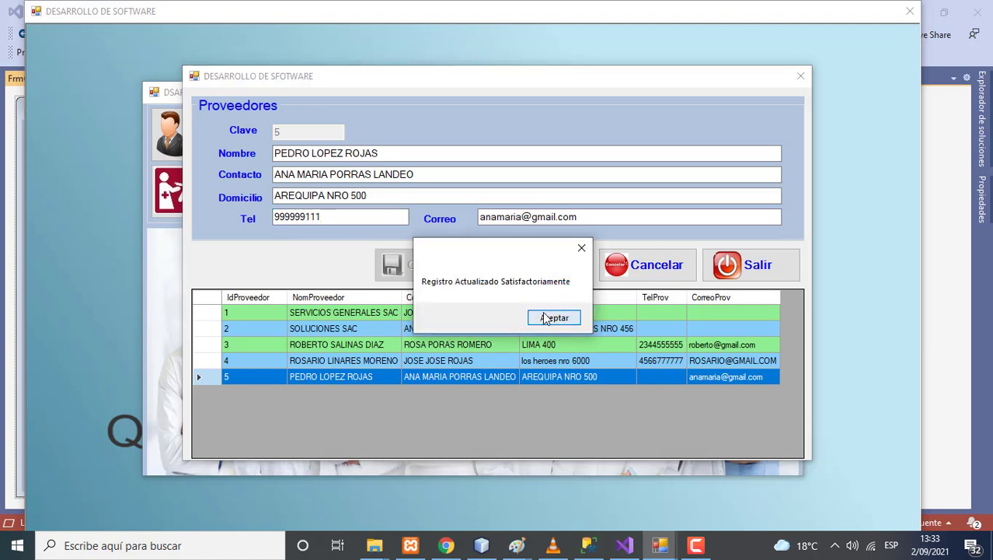
click(548, 317)
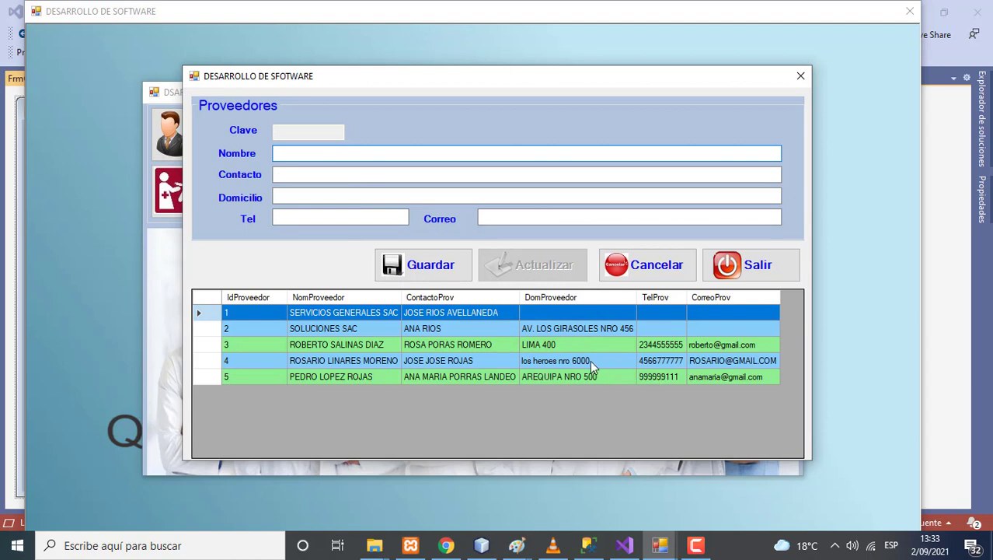
click(539, 328)
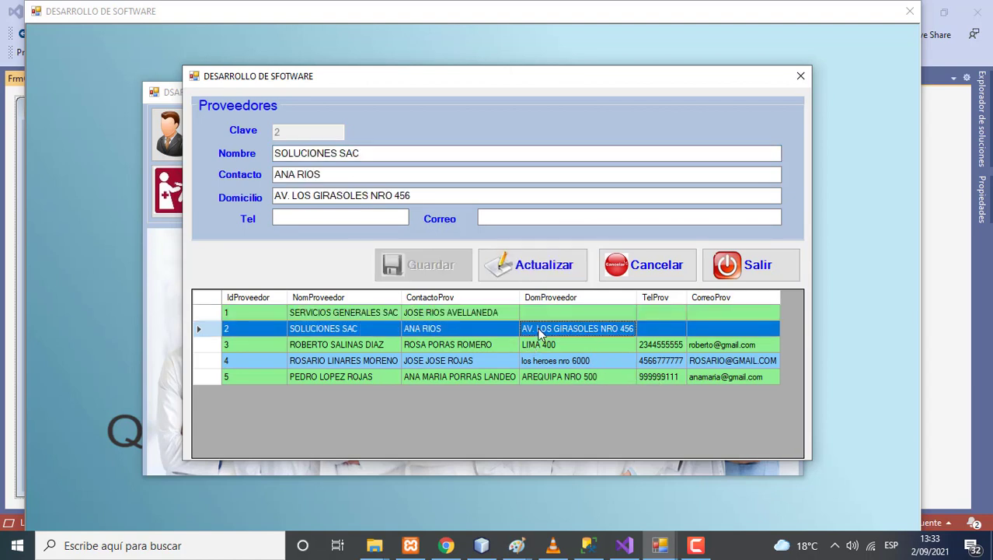
Give SOLUCIONES SAC a phone field entry and an e-mail with the '@' typo fixed, then save
click(320, 219)
text(ica 3)
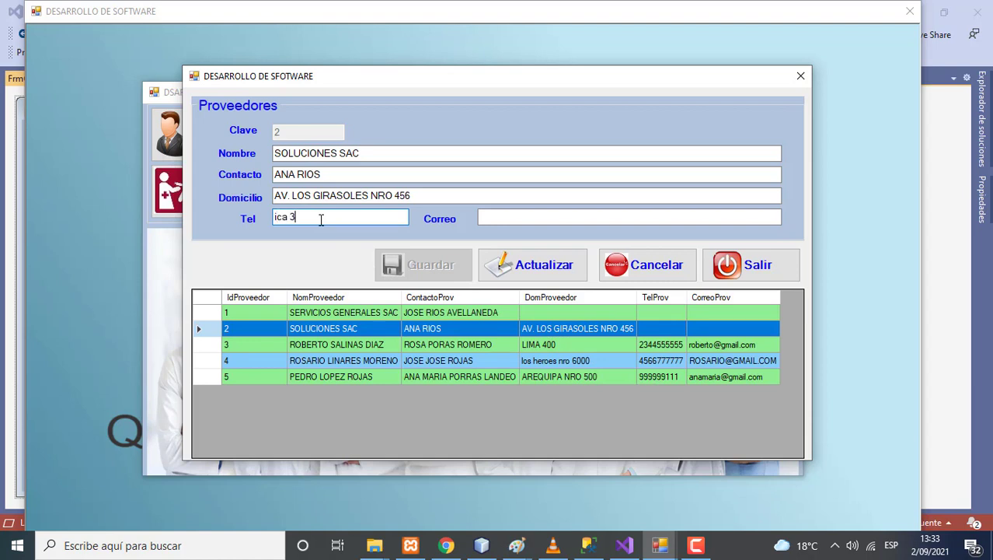
text(56)
click(523, 222)
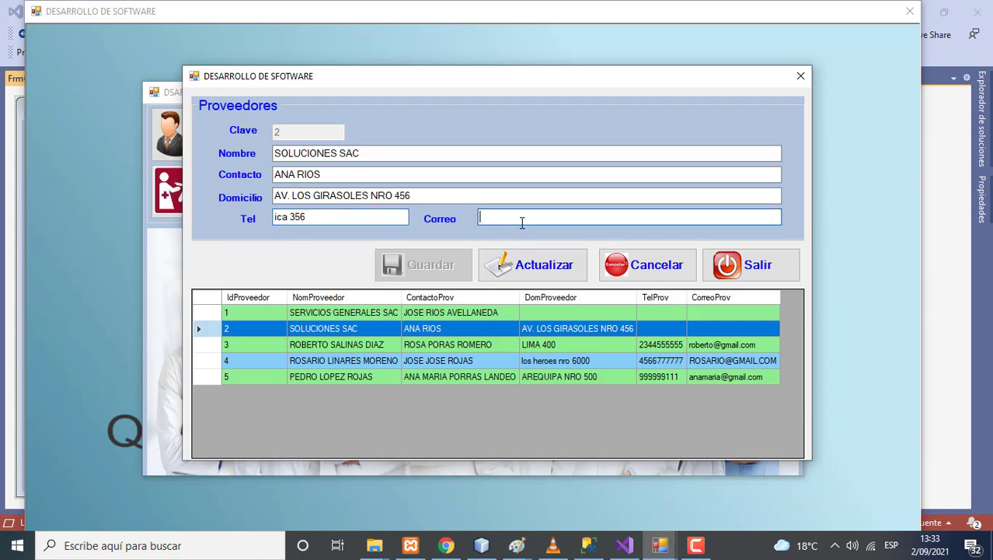
click(523, 217)
key(BackSpace)
text(@)
click(554, 264)
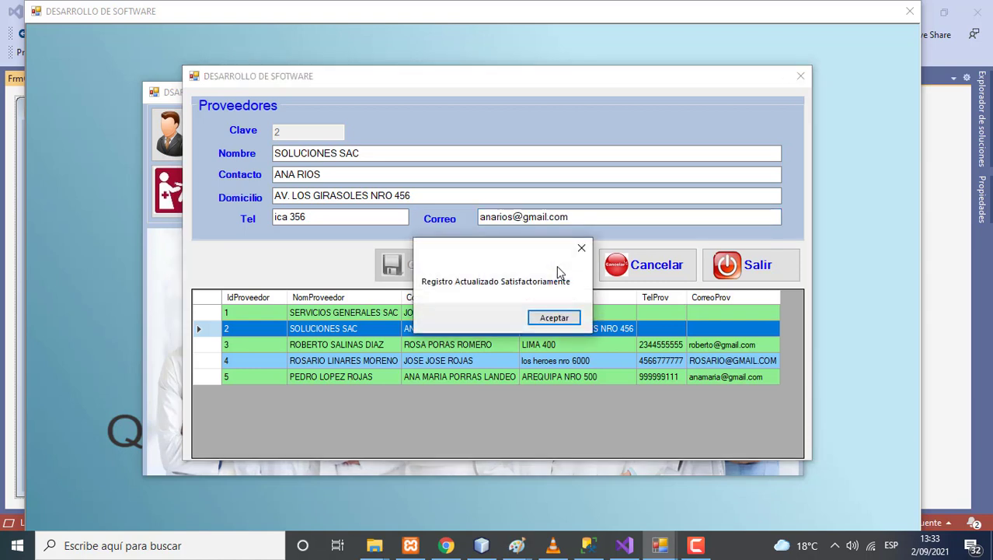
click(554, 318)
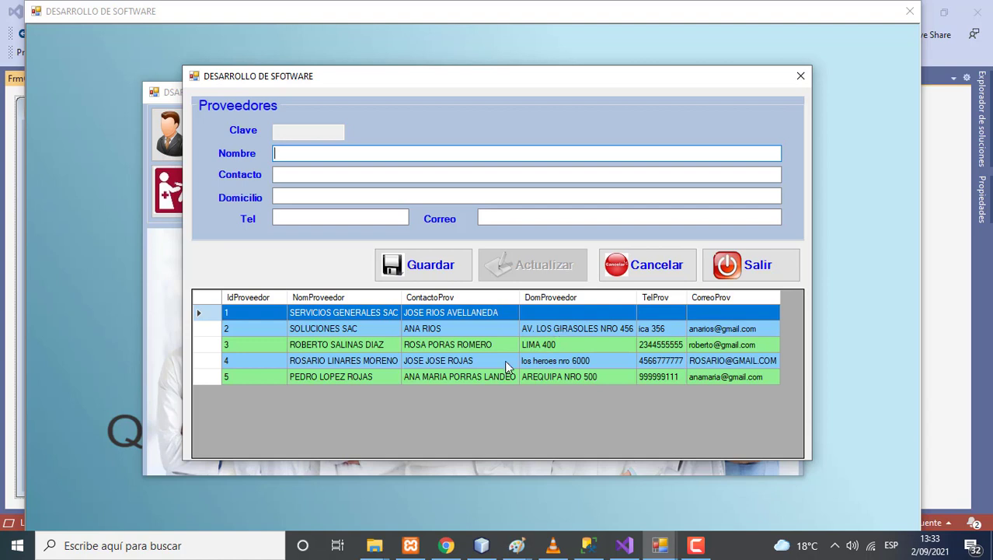
click(479, 362)
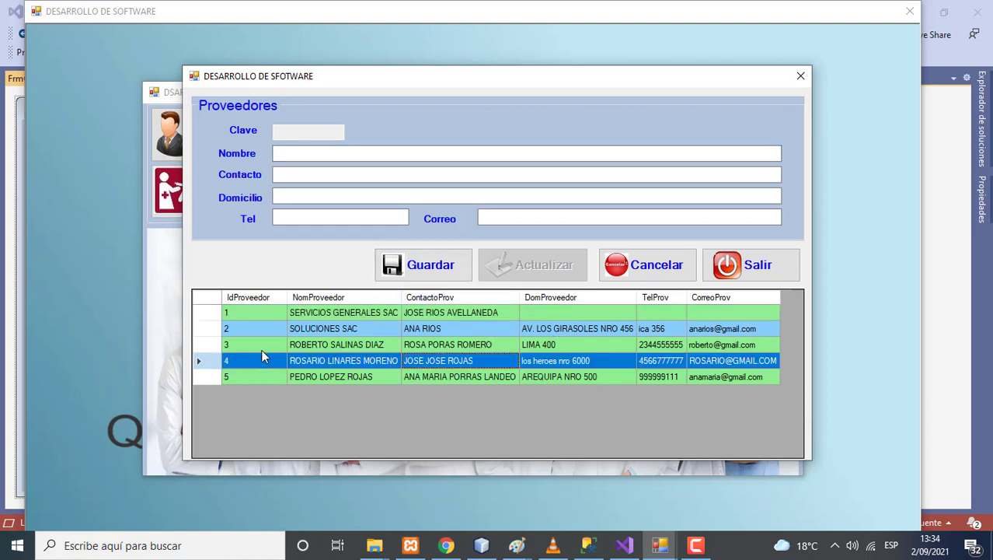
Delete supplier 4 and supplier 2, SOLUCIONES SAC, from the grid
double_click(208, 360)
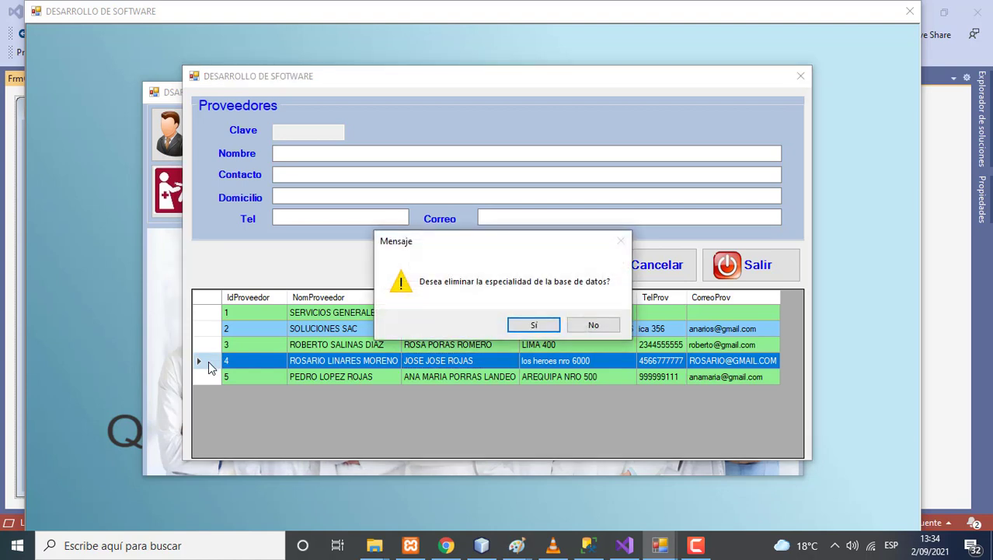
click(532, 326)
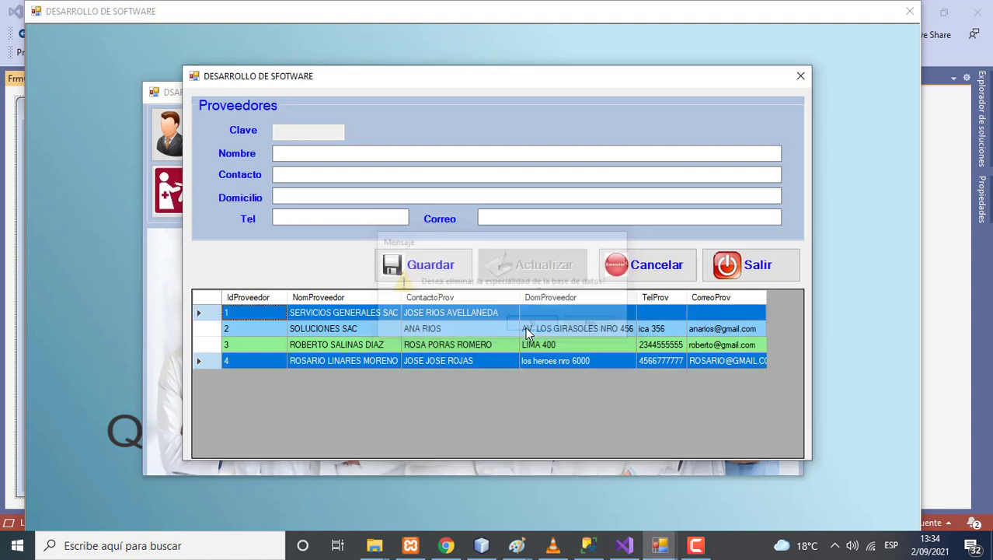
double_click(212, 328)
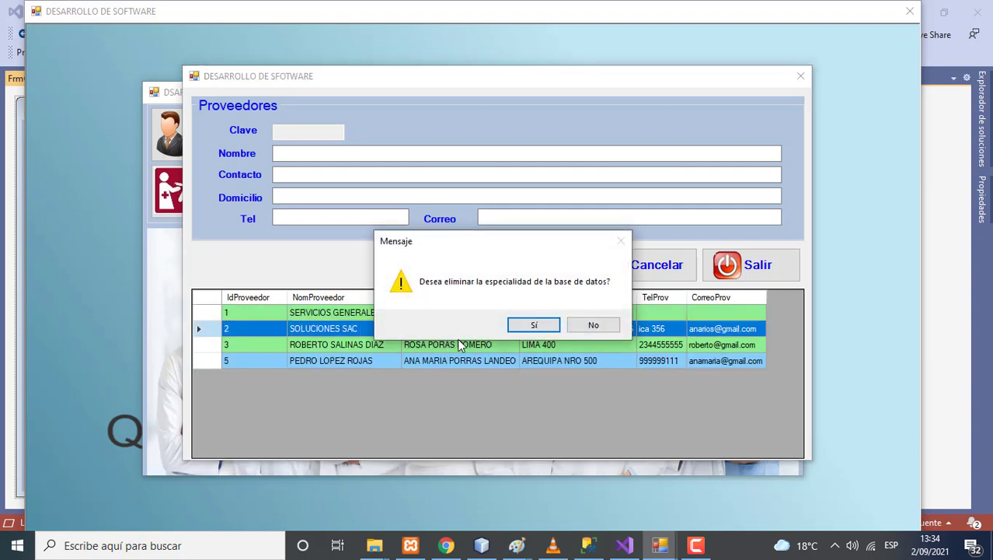
click(522, 328)
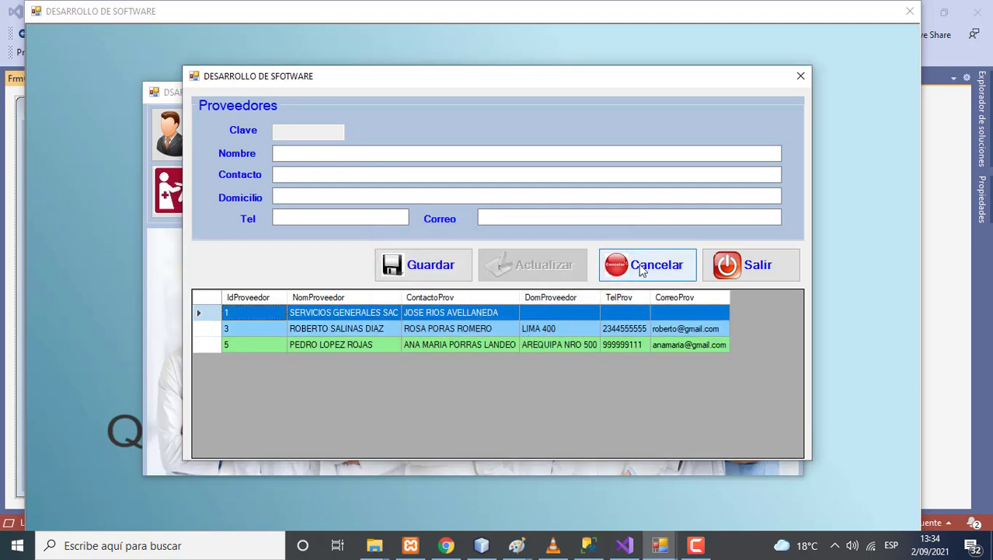
Clear the supplier form and close it to return to the main menu
click(641, 269)
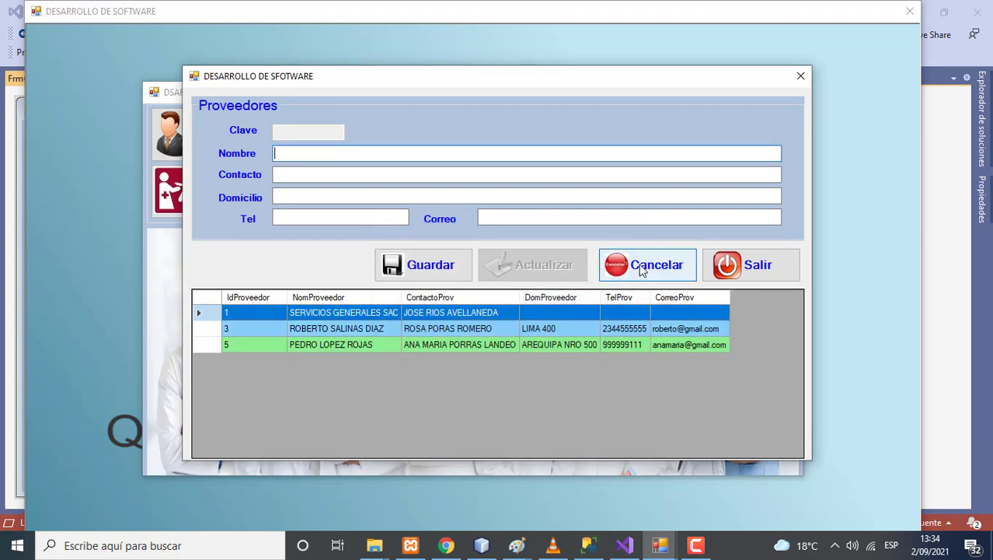
click(754, 266)
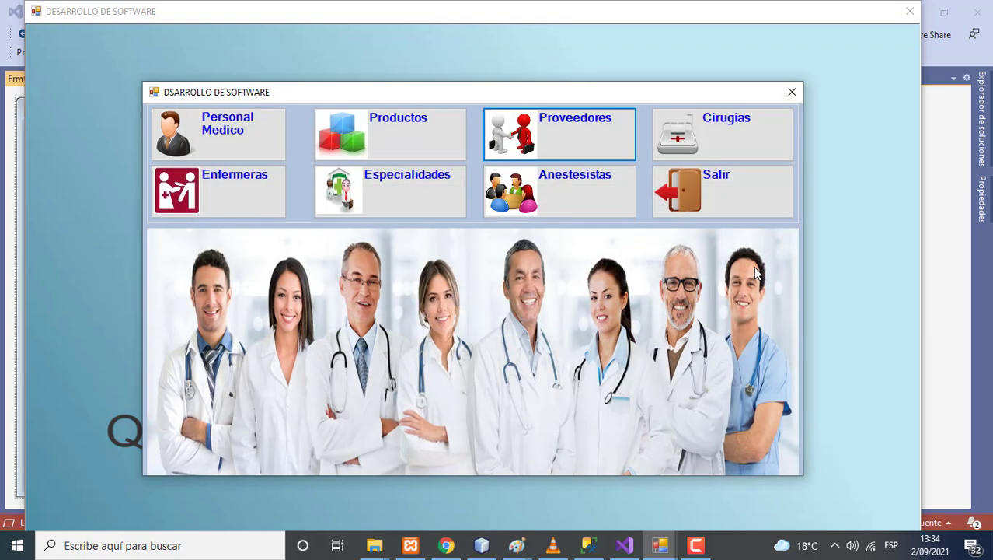
click(696, 545)
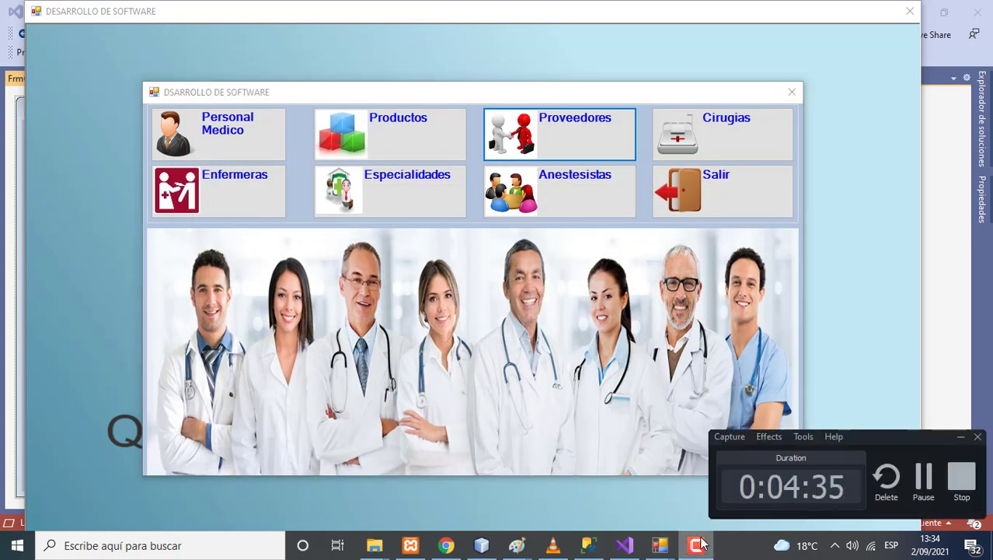